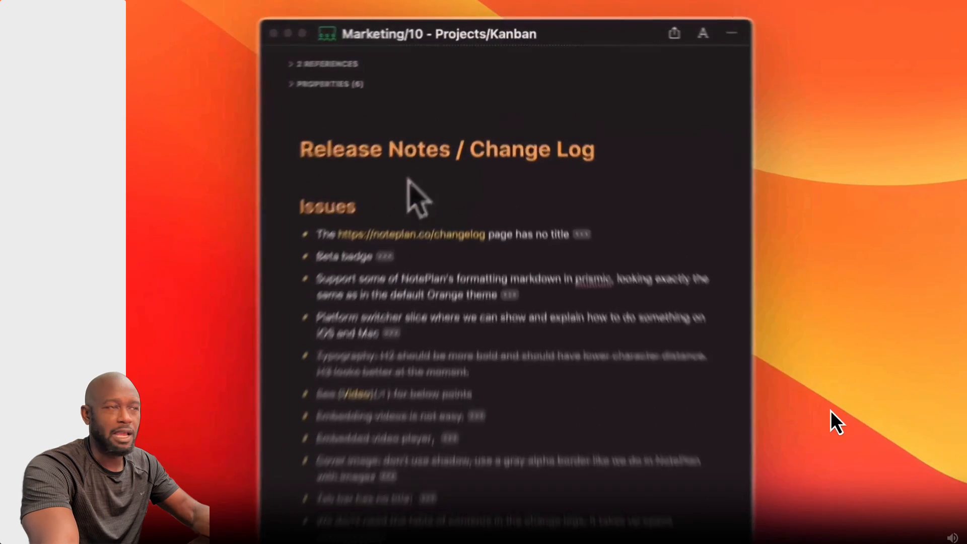
Add a stage property with the value 3/Doing to the Release Notes / Change Log note.
left_click(368, 68)
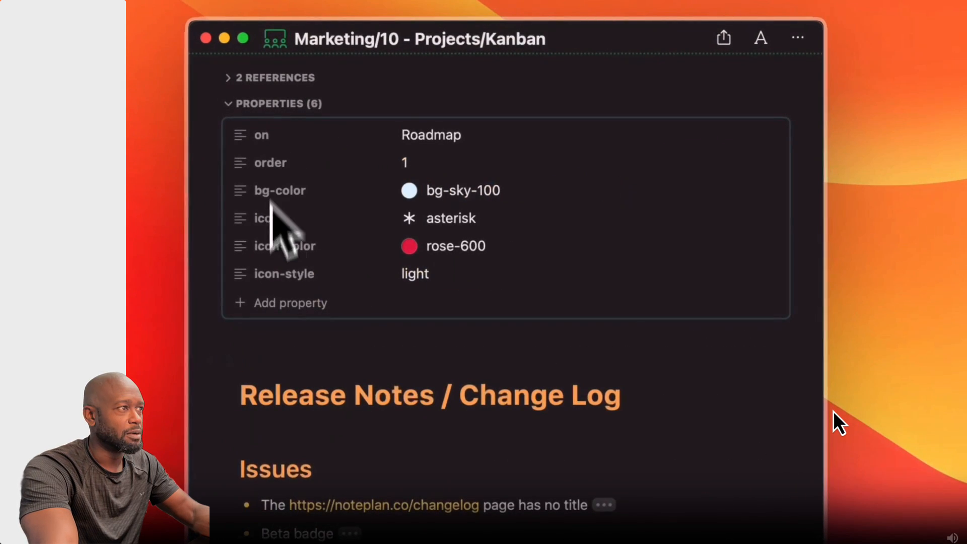
left_click(274, 303)
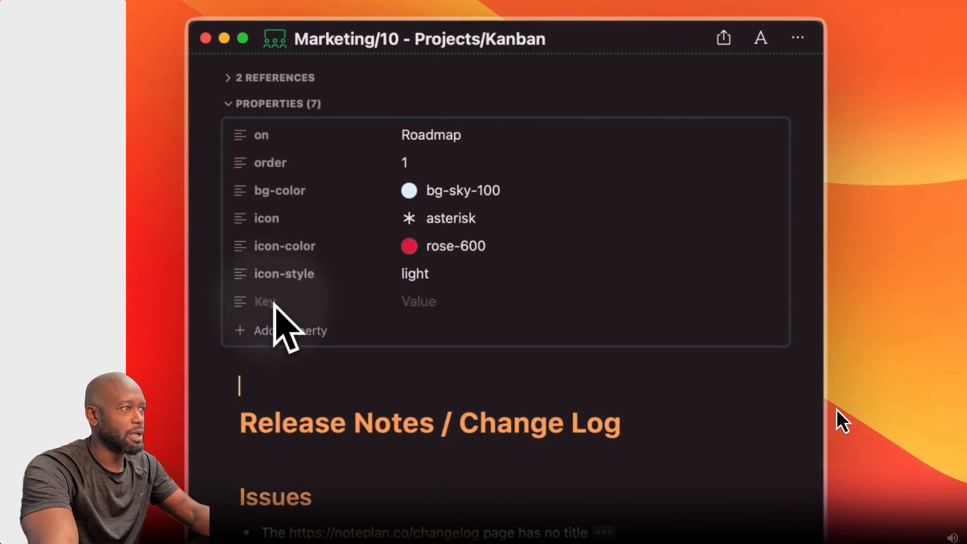
type("st")
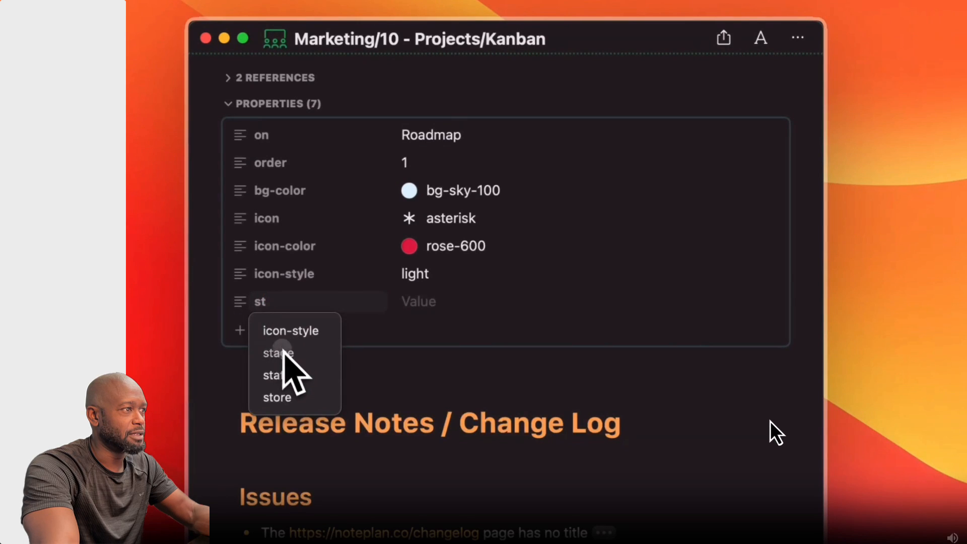
left_click(278, 353)
left_click(431, 423)
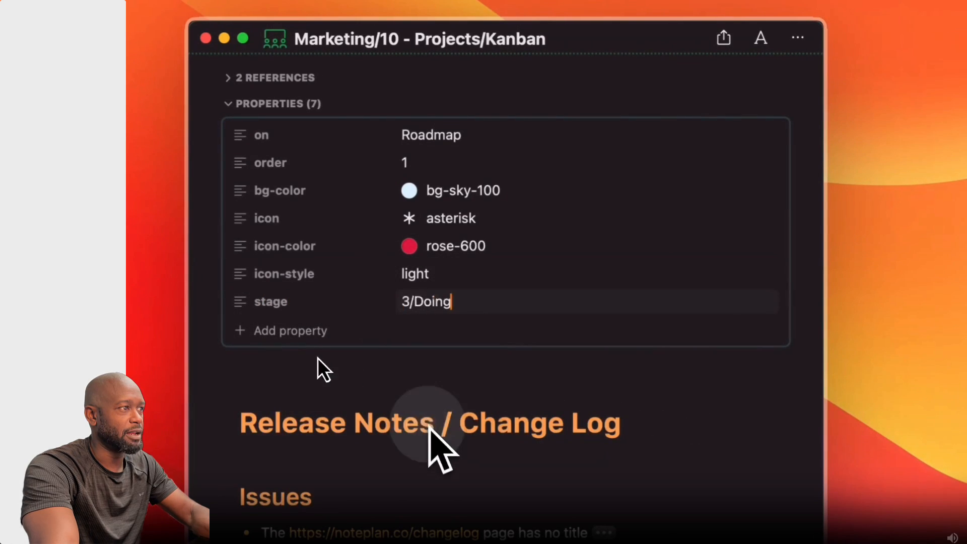
Add an assigned property to the note and choose the third suggested team member as its value.
left_click(282, 330)
type("as")
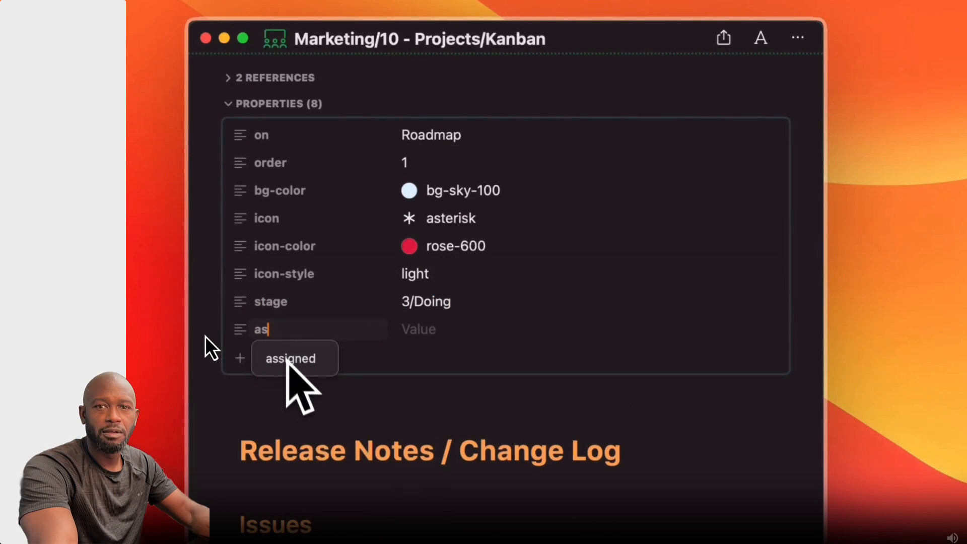
left_click(285, 360)
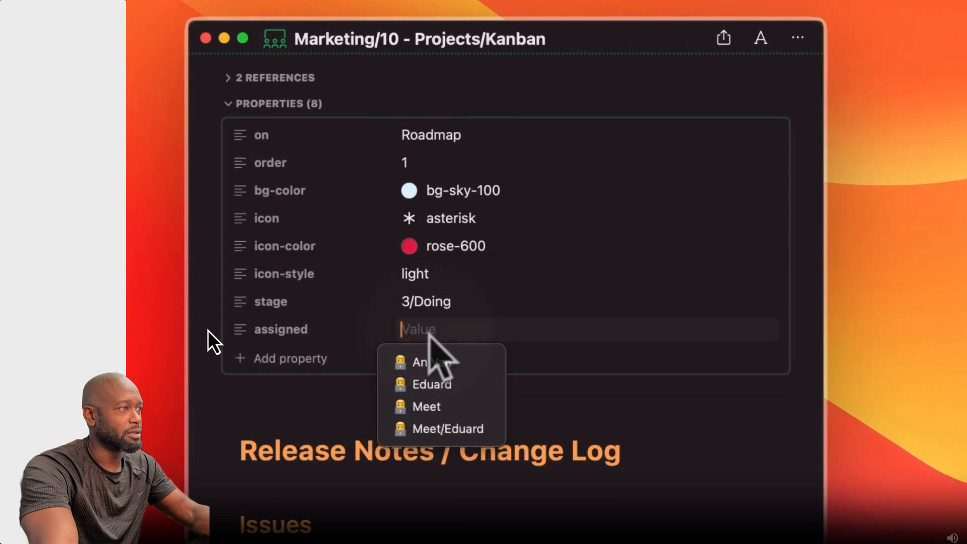
left_click(427, 405)
left_click(339, 416)
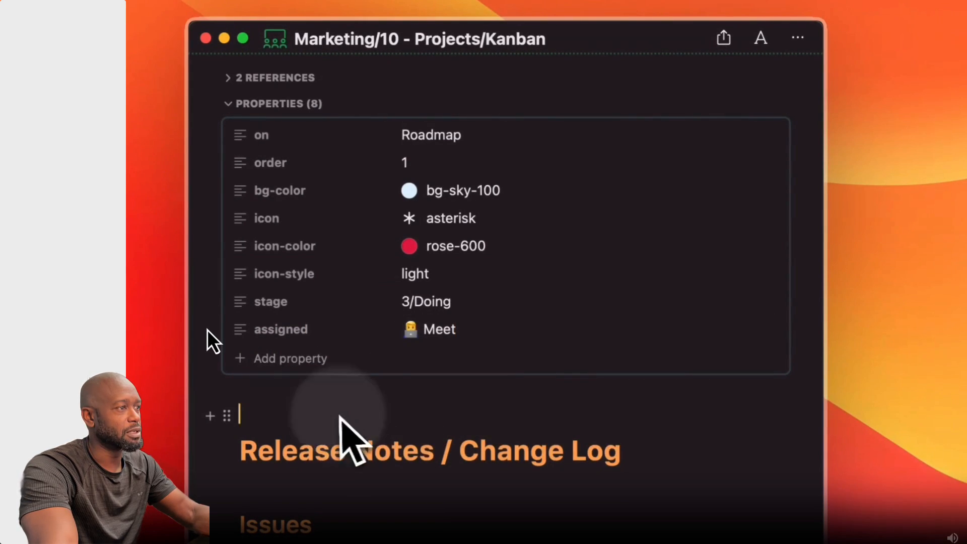
Add a bg-color-dark property to the note and set it to lime-950.
left_click(277, 367)
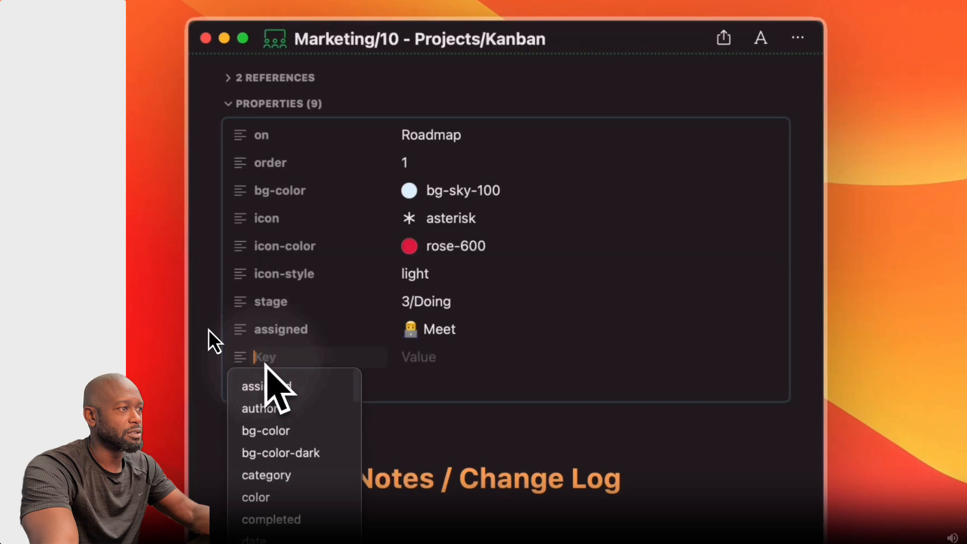
left_click(273, 433)
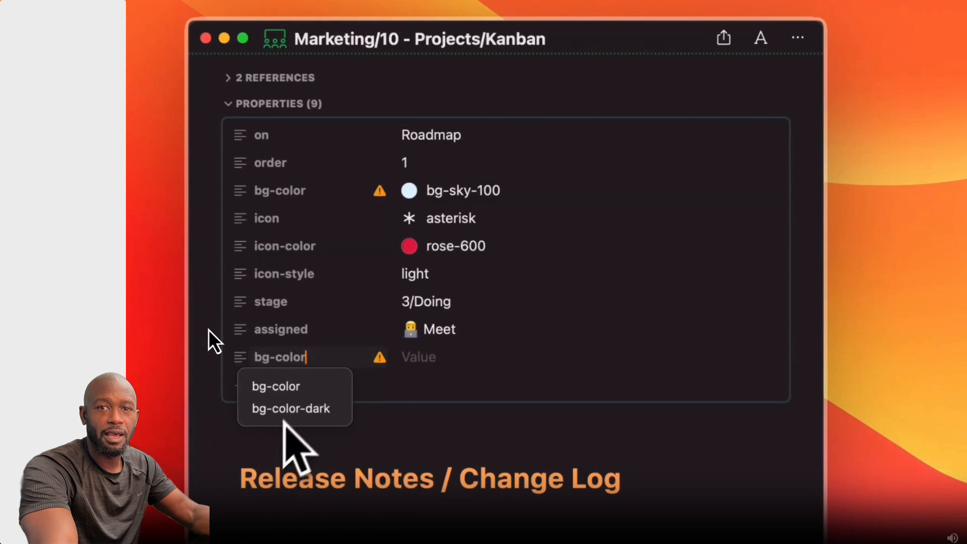
left_click(303, 409)
left_click(444, 359)
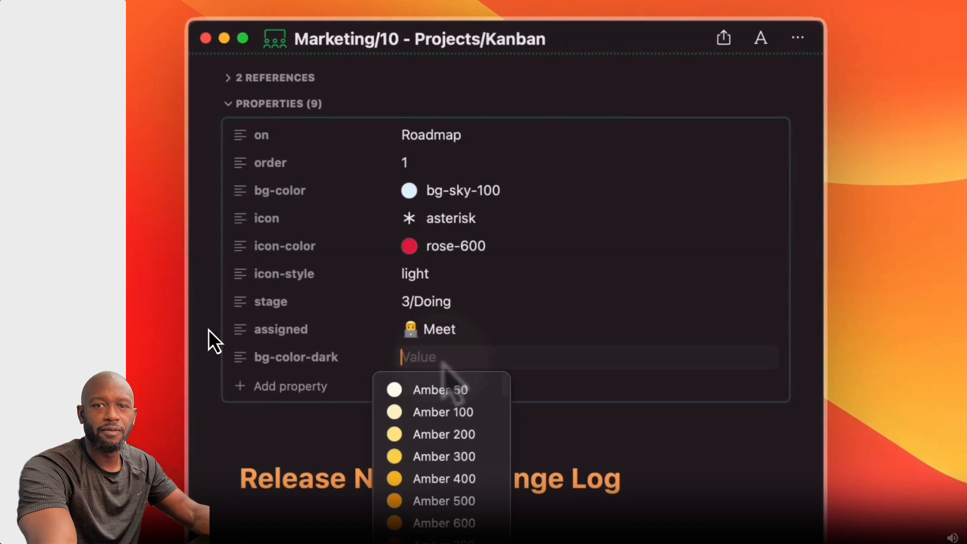
scroll(447, 433, "down", 3)
scroll(442, 454, "down", 10)
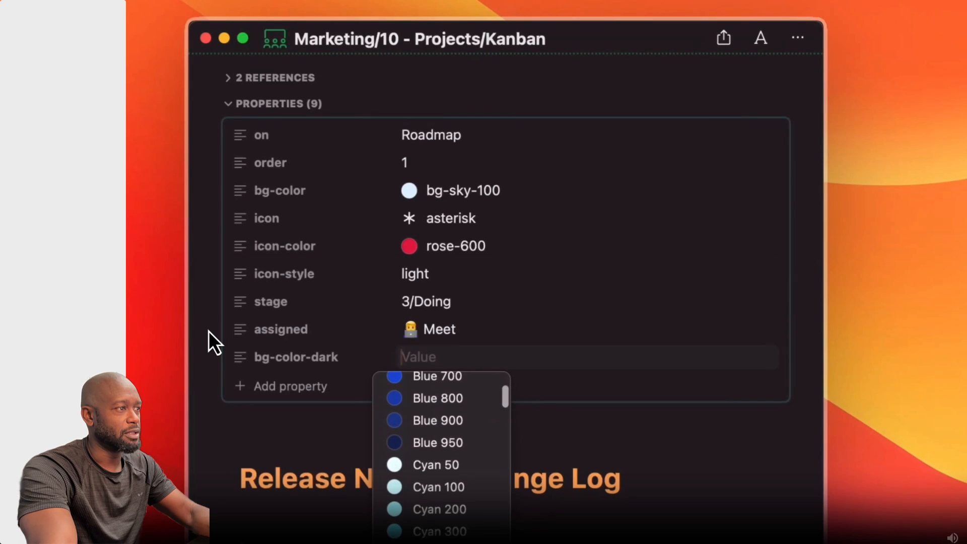
type("lime")
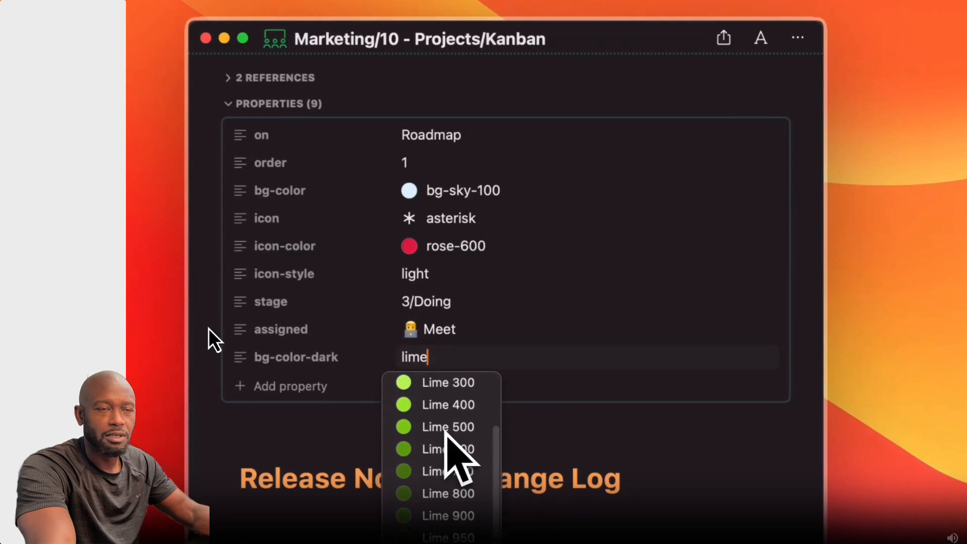
left_click(447, 535)
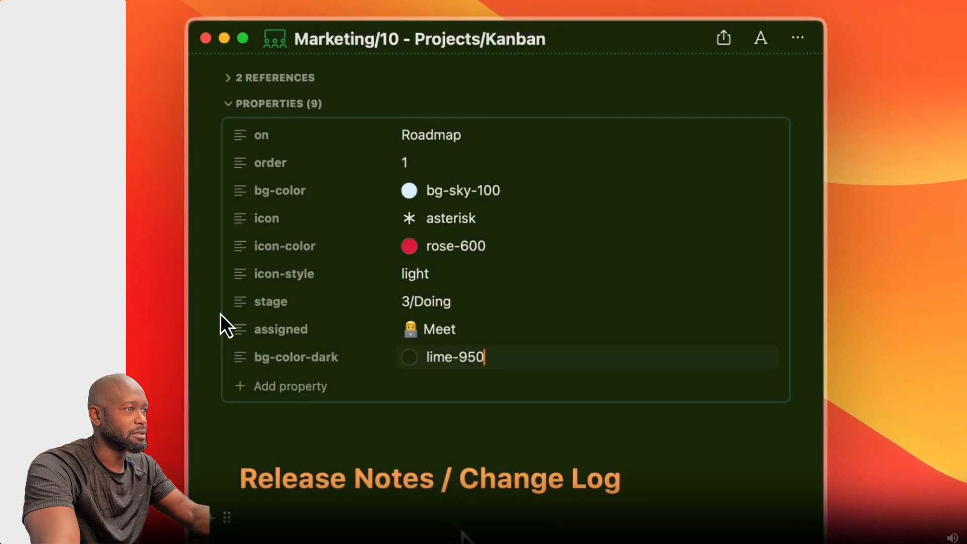
left_click(469, 535)
Clear the bg-color-dark value and browse the suggested colors for a replacement.
double_click(447, 366)
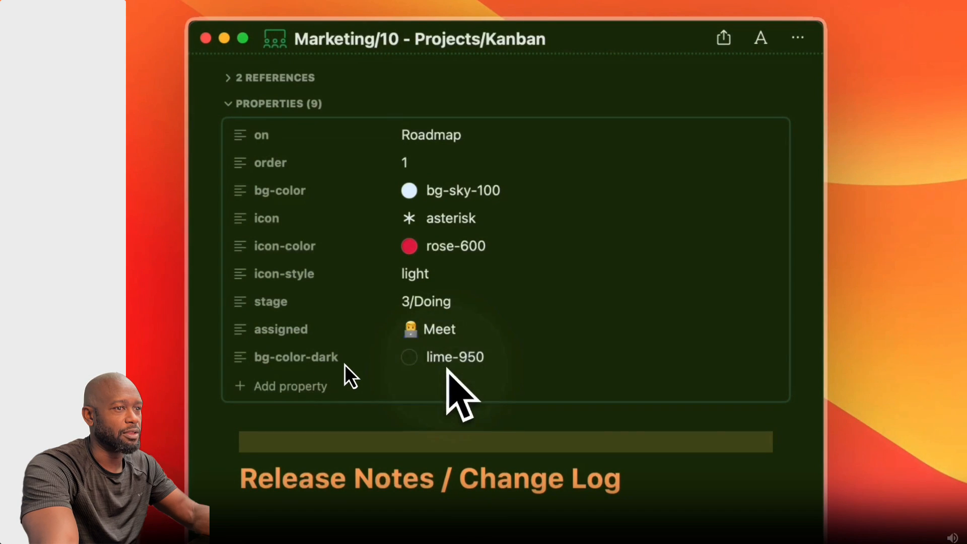
key("BackSpace")
scroll(459, 439, "down", 1)
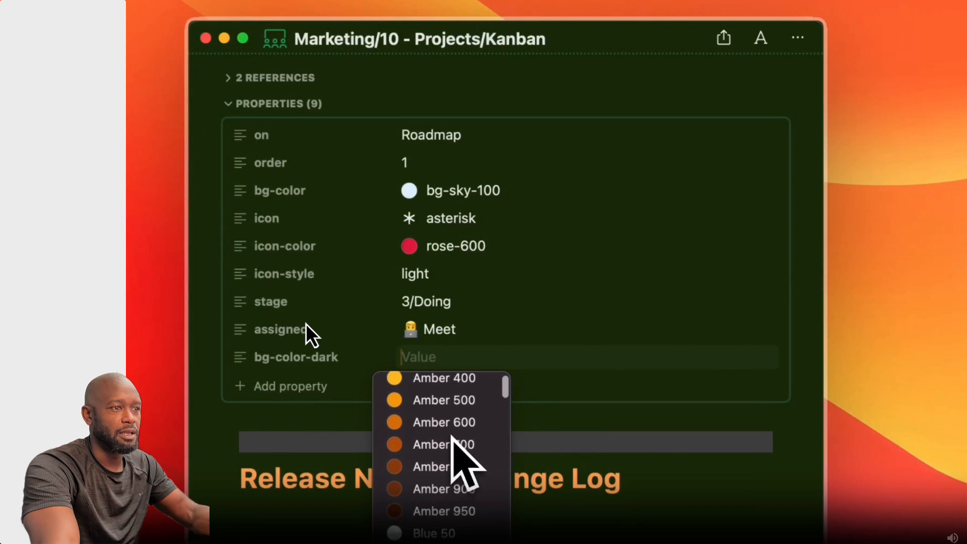
scroll(440, 480, "down", 10)
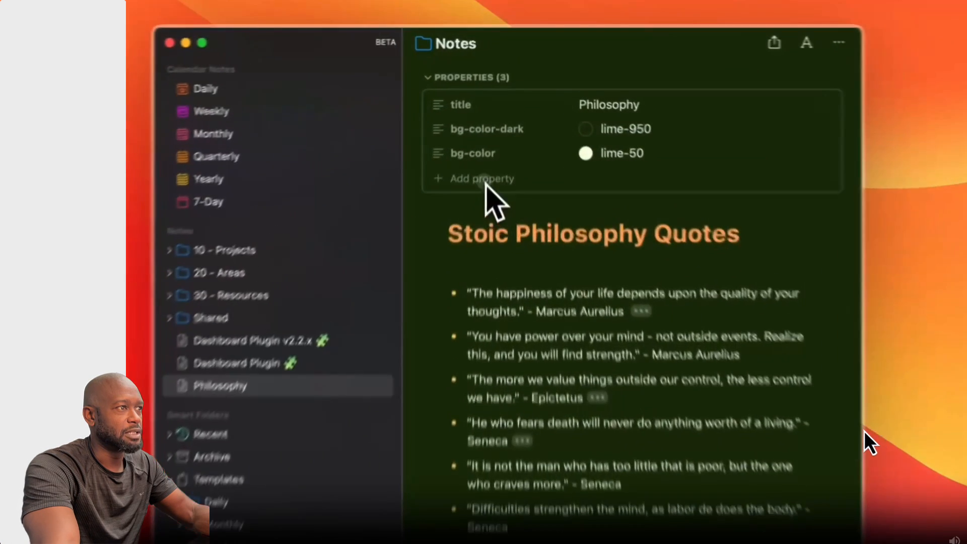
Add an icon property with the value book to the Philosophy note.
left_click(491, 128)
left_click(481, 198)
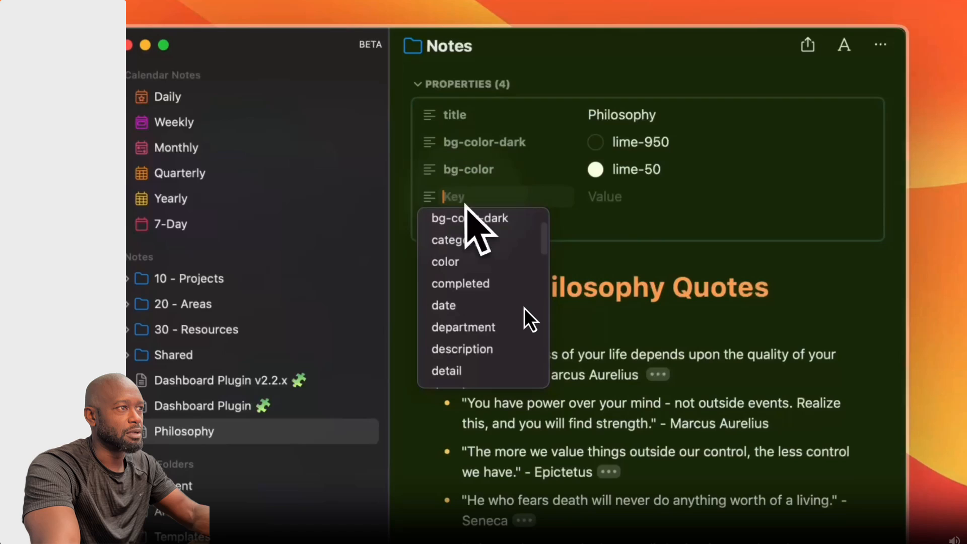
type("icon")
key("Return")
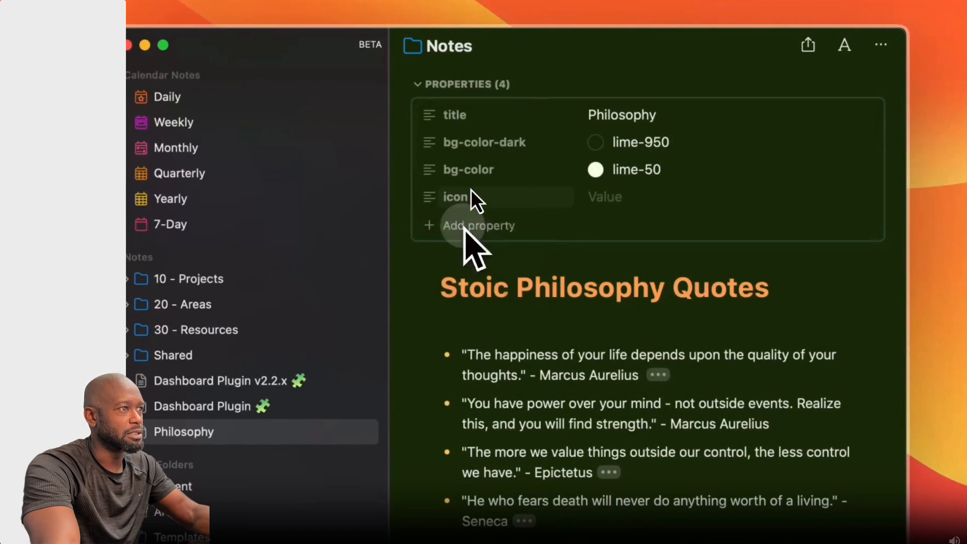
left_click(599, 197)
type("b")
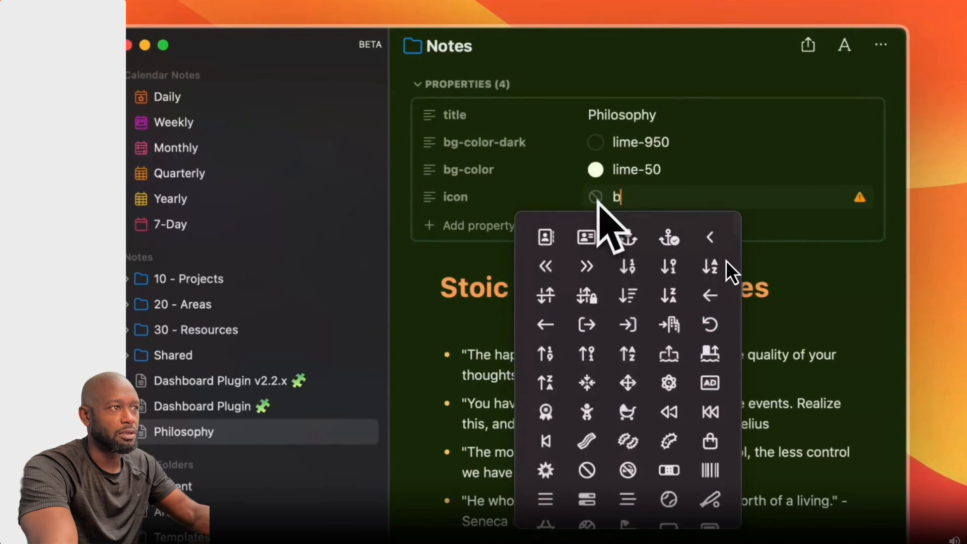
type("ook")
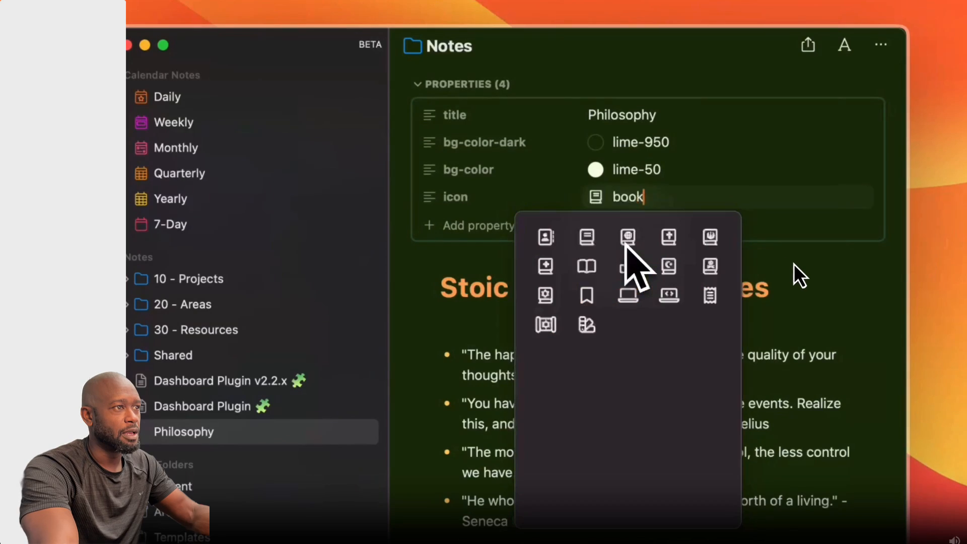
left_click(471, 328)
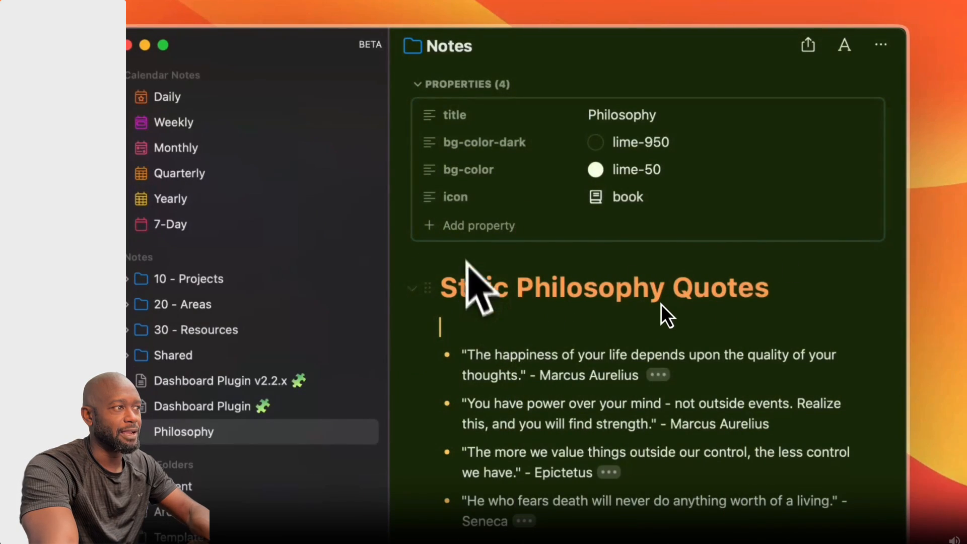
Add an icon-color property to the Philosophy note and set it to lime-700.
left_click(466, 225)
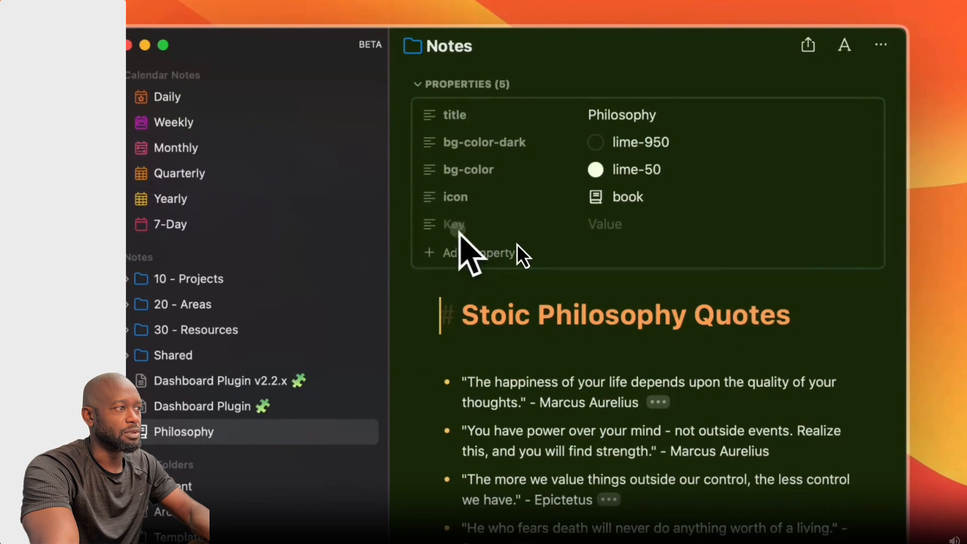
type("icon")
left_click(479, 275)
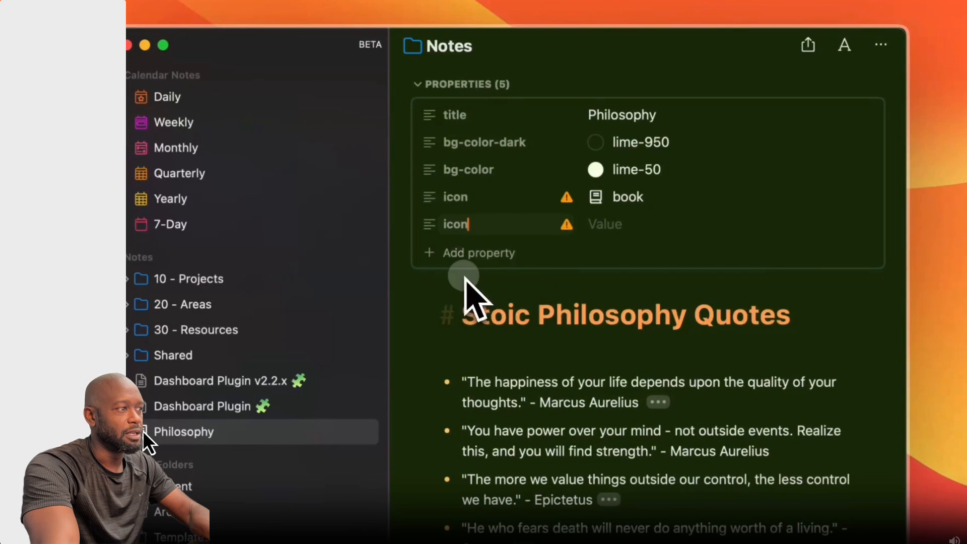
left_click(604, 227)
type("lime")
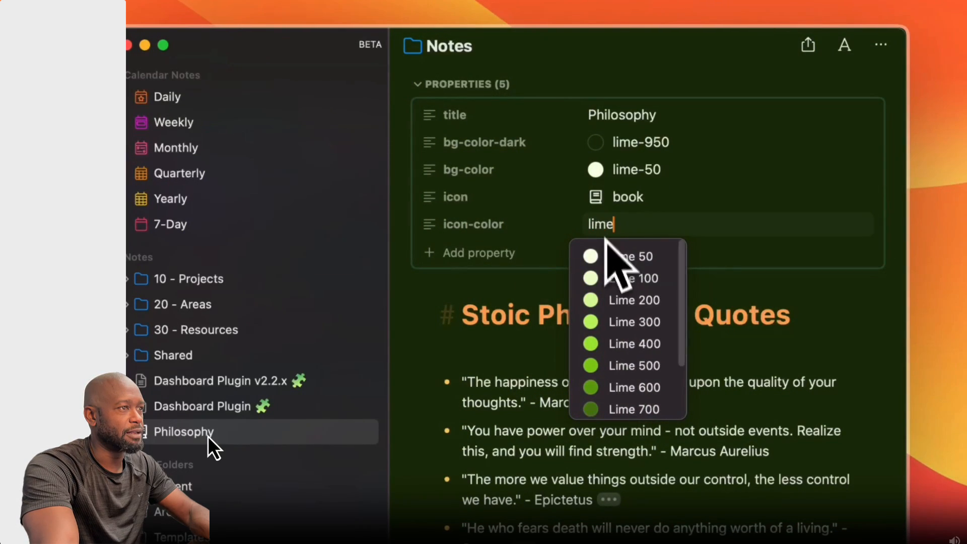
scroll(619, 303, "down", 3)
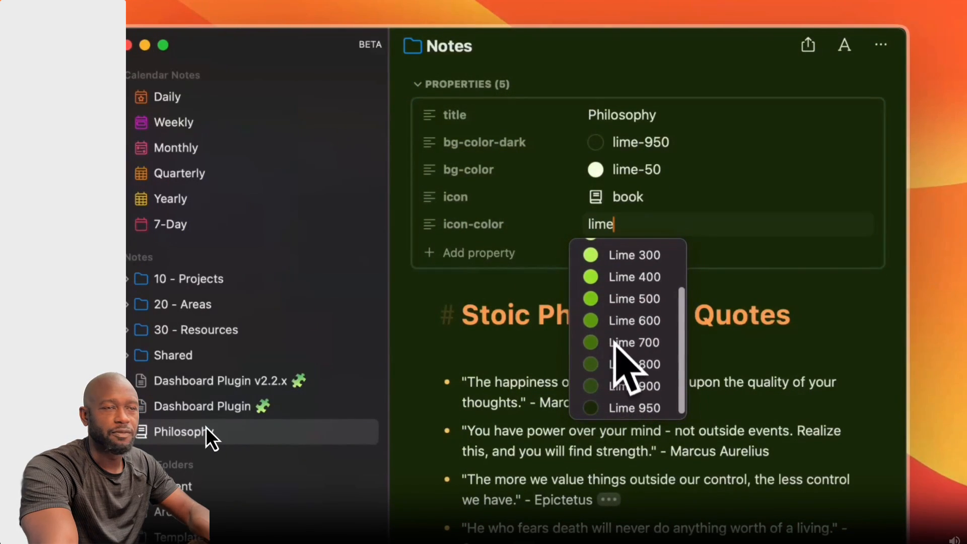
left_click(622, 343)
Add an icon-style property to the Philosophy note and set it to solid.
left_click(478, 253)
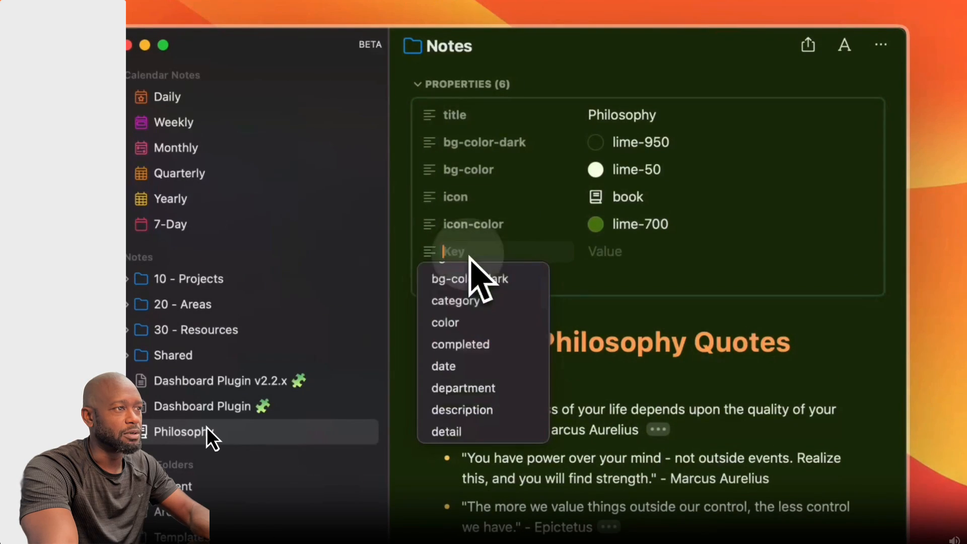
type("icon")
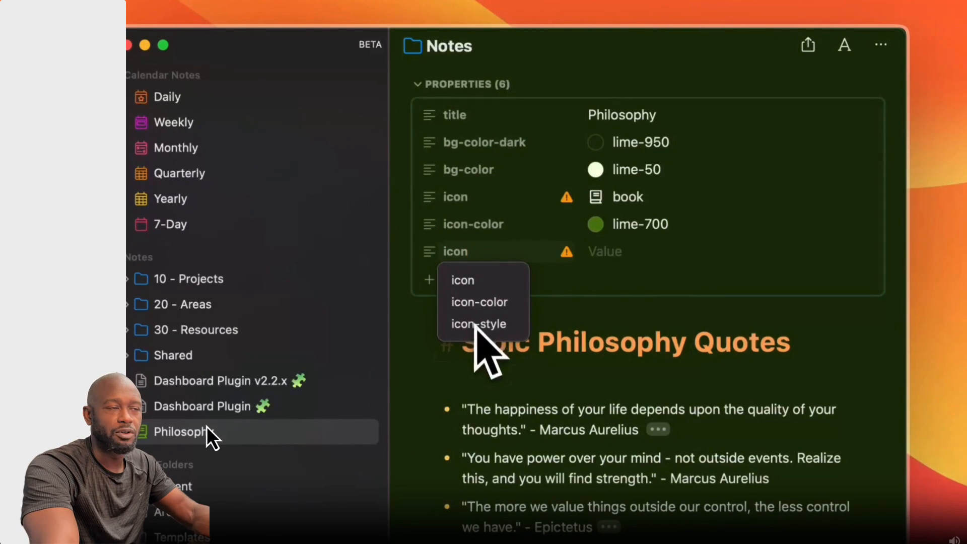
left_click(477, 324)
left_click(612, 253)
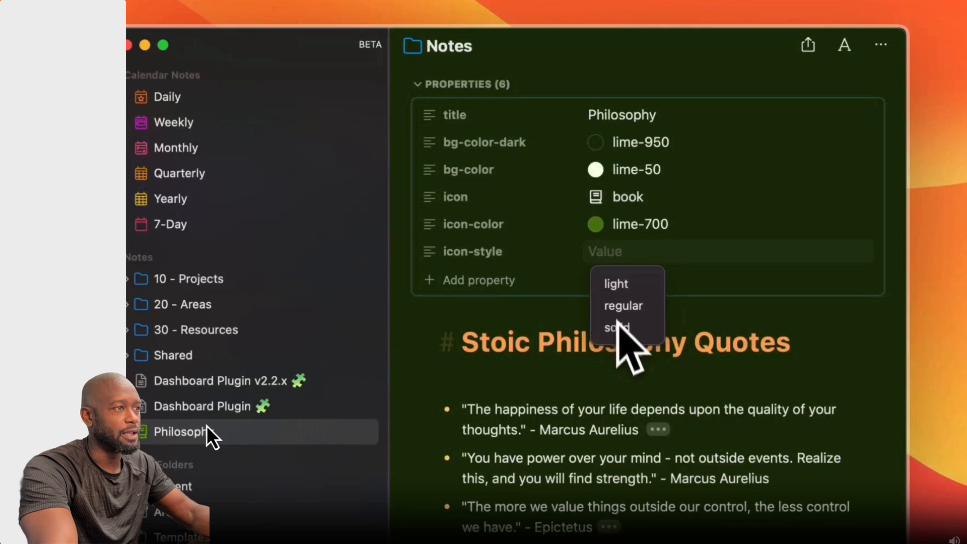
left_click(618, 328)
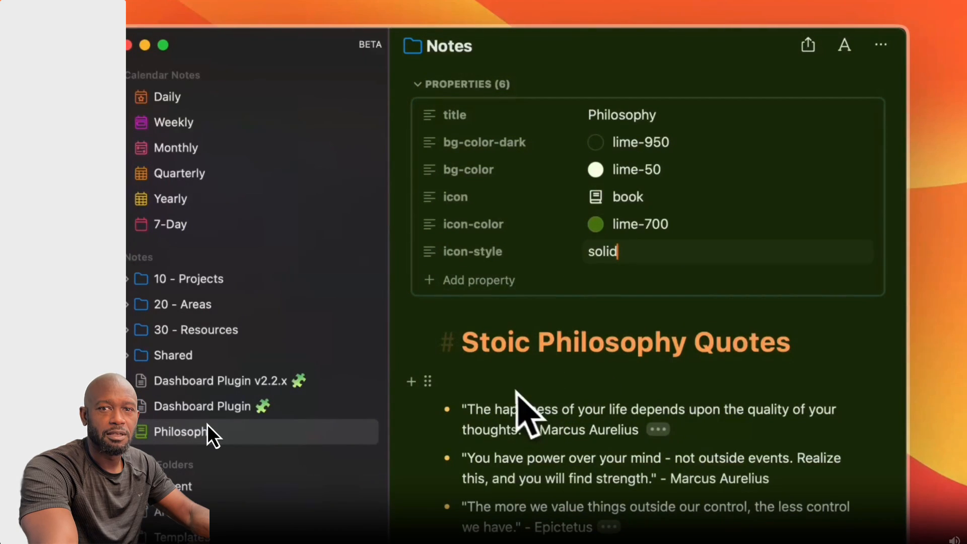
left_click(507, 387)
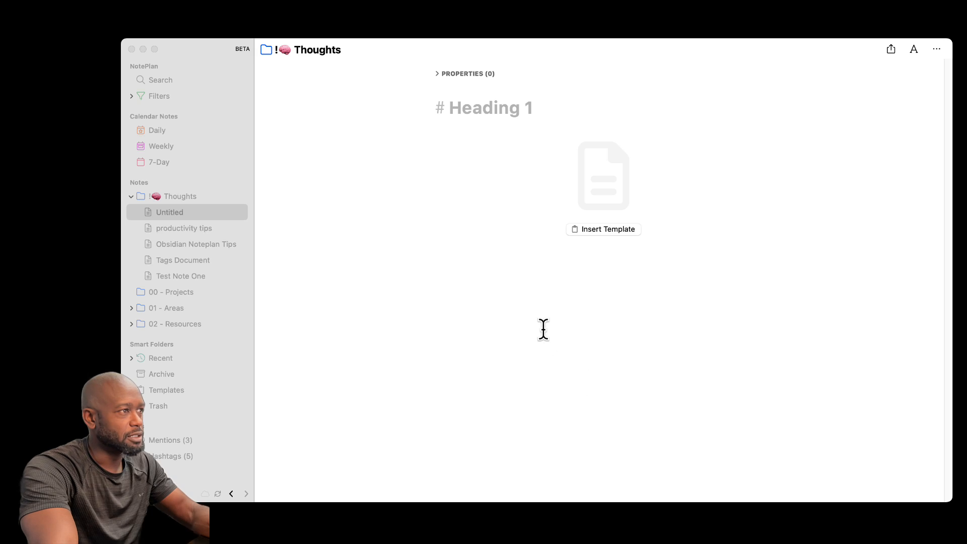
Expand the properties of the untitled note in the Thoughts folder and add three empty properties.
left_click(540, 328)
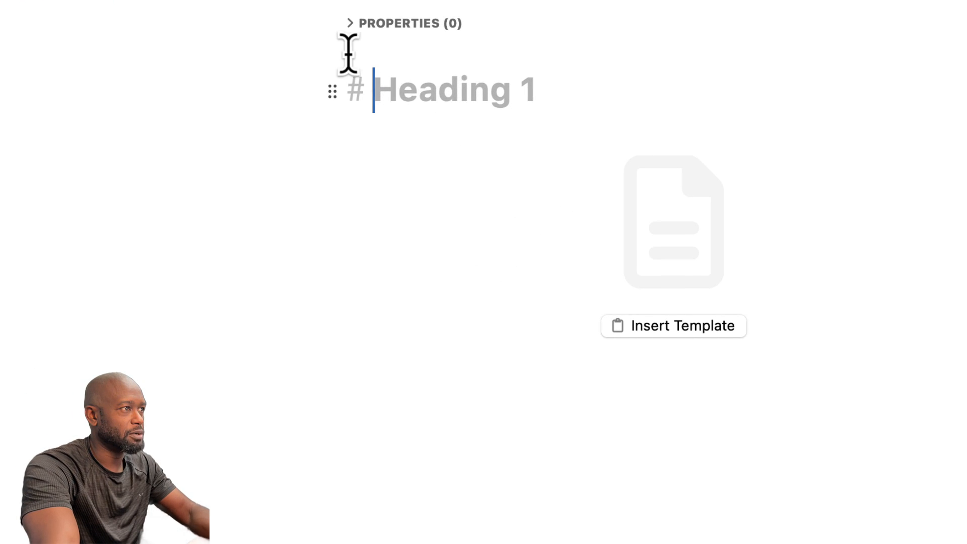
left_click(352, 25)
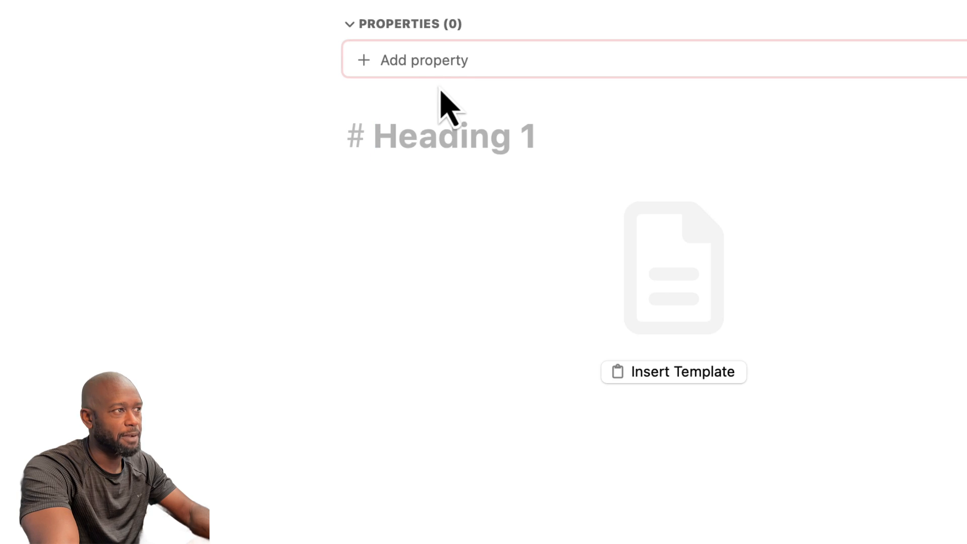
left_click(400, 62)
left_click(416, 97)
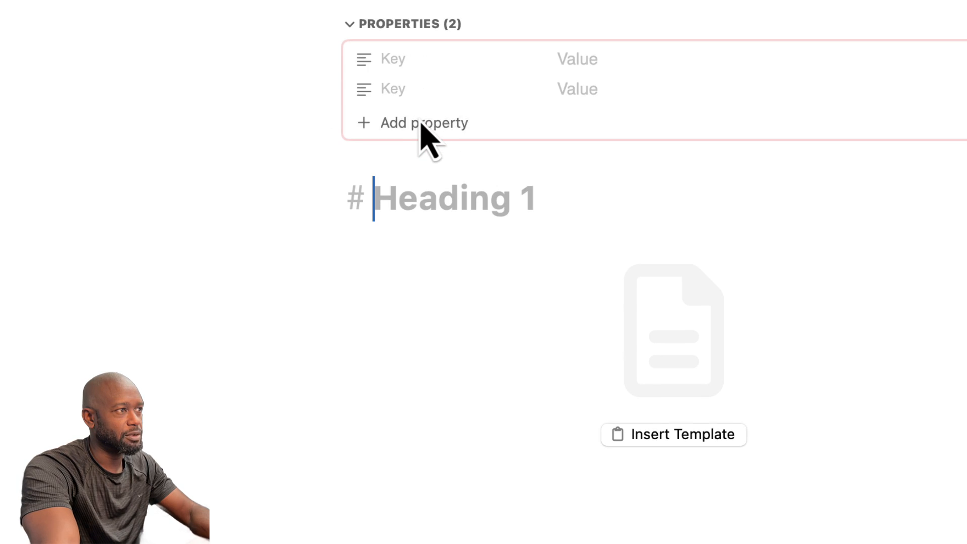
left_click(421, 124)
Name the untitled note's first empty property status and set its value to Doing.
left_click(392, 59)
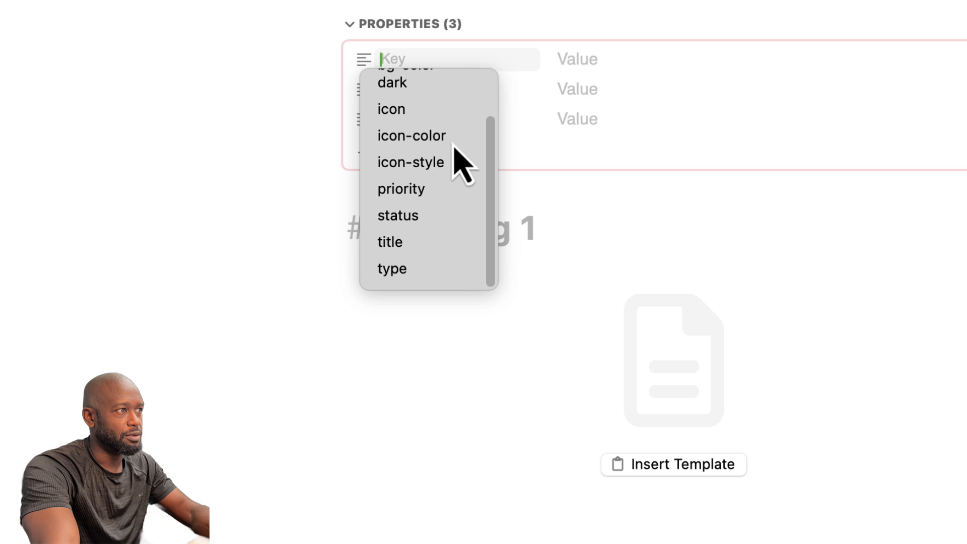
scroll(466, 240, "up", 2)
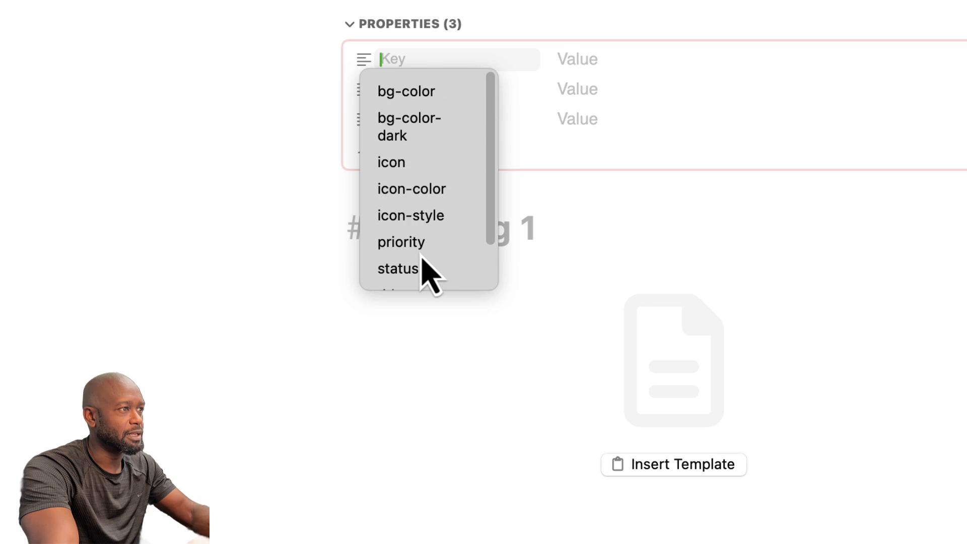
scroll(431, 274, "down", 2)
left_click(420, 221)
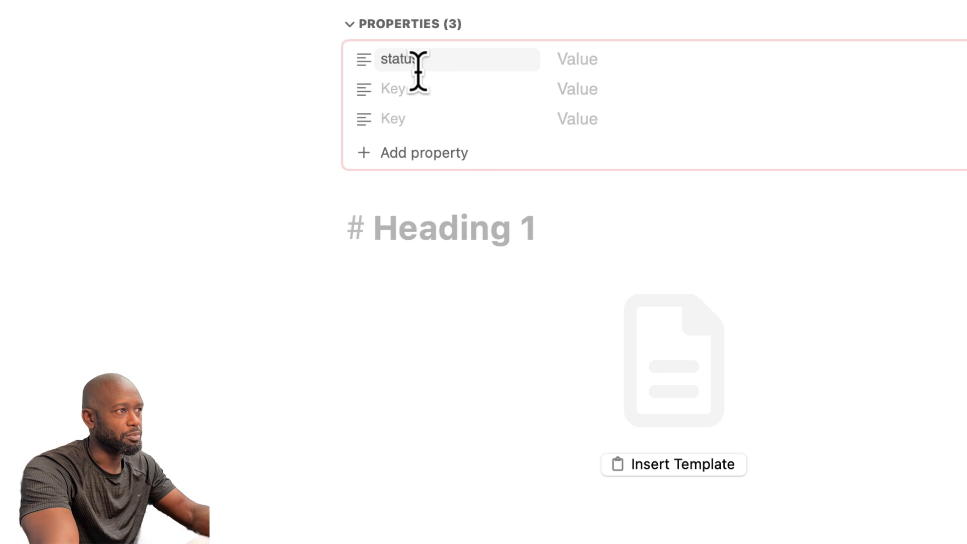
left_click(586, 60)
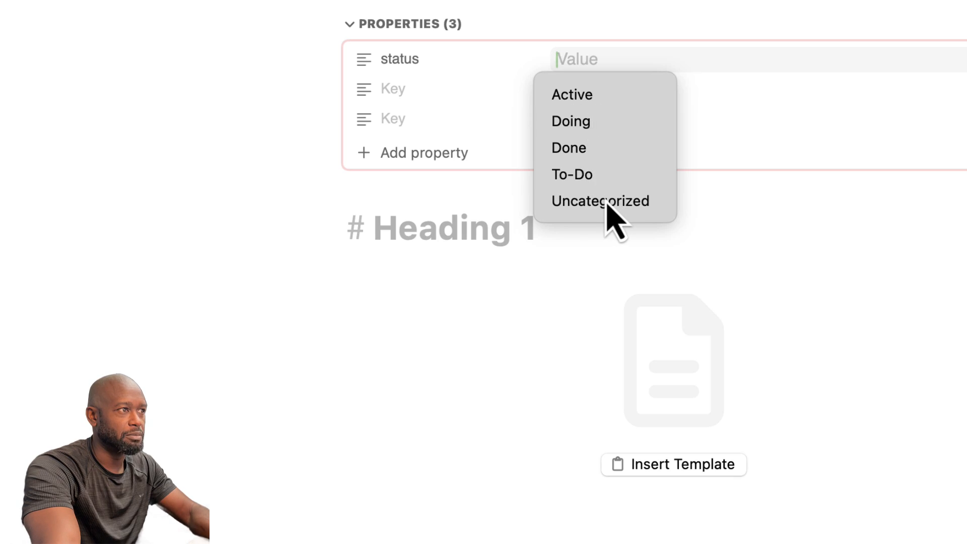
left_click(579, 123)
Name the second empty property Author and set its value to Somebody.
left_click(450, 91)
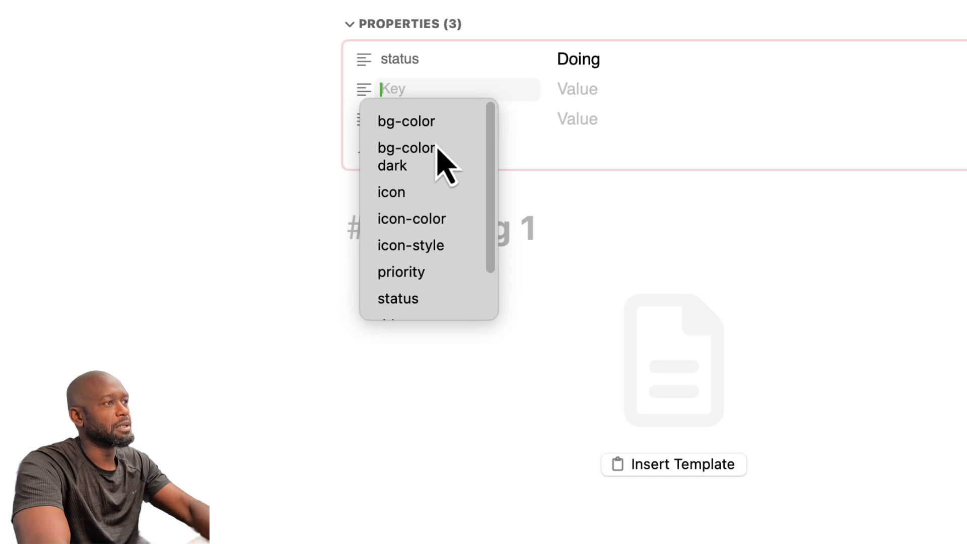
type("Author")
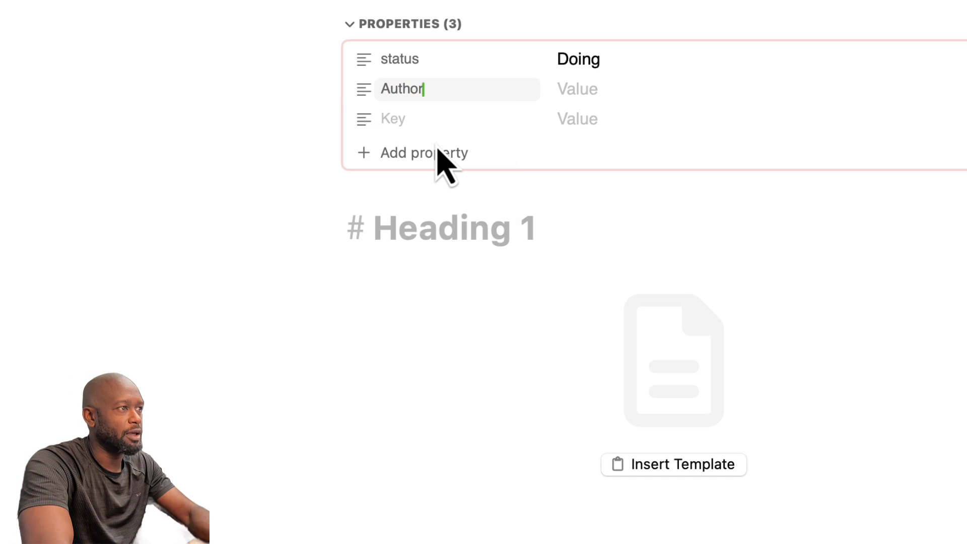
left_click(665, 93)
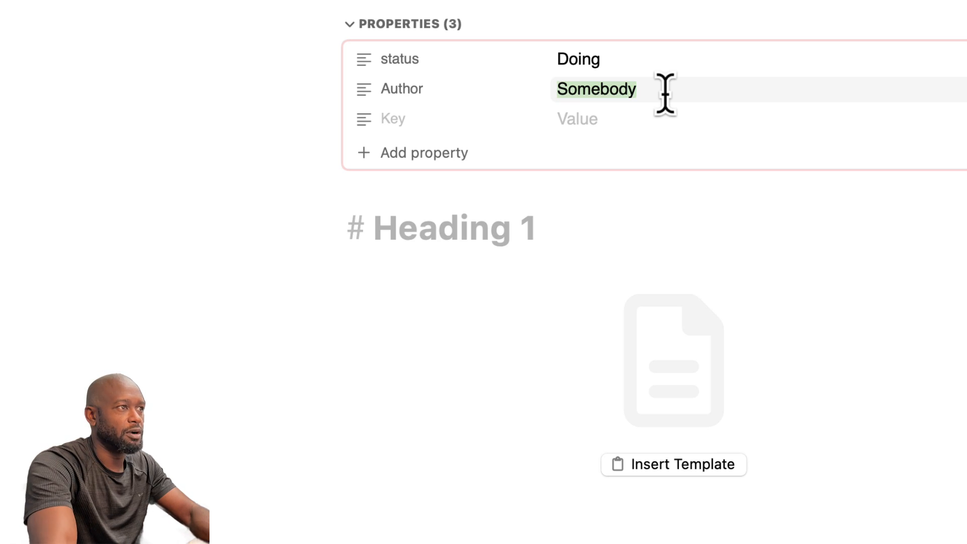
Show the suggested keys for the empty third property and dismiss them.
left_click(652, 116)
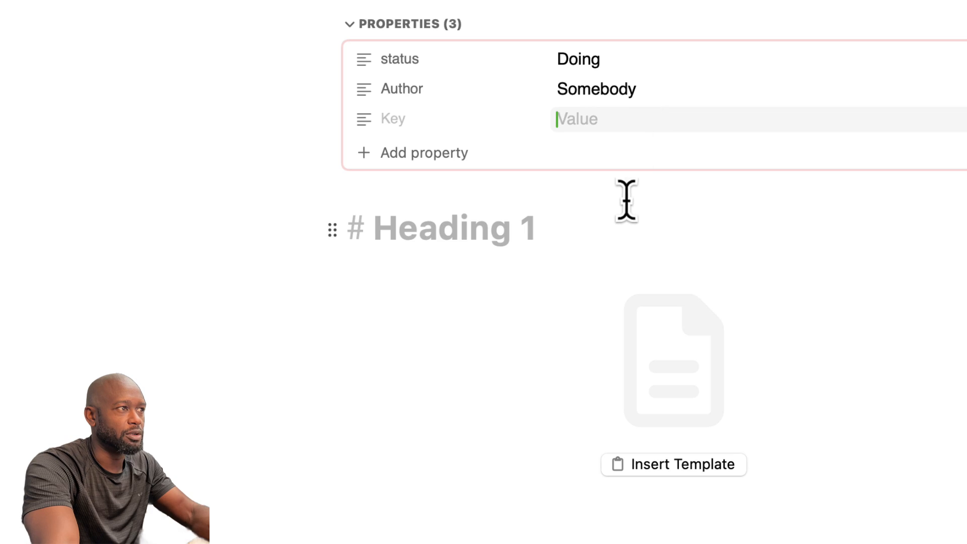
left_click(416, 117)
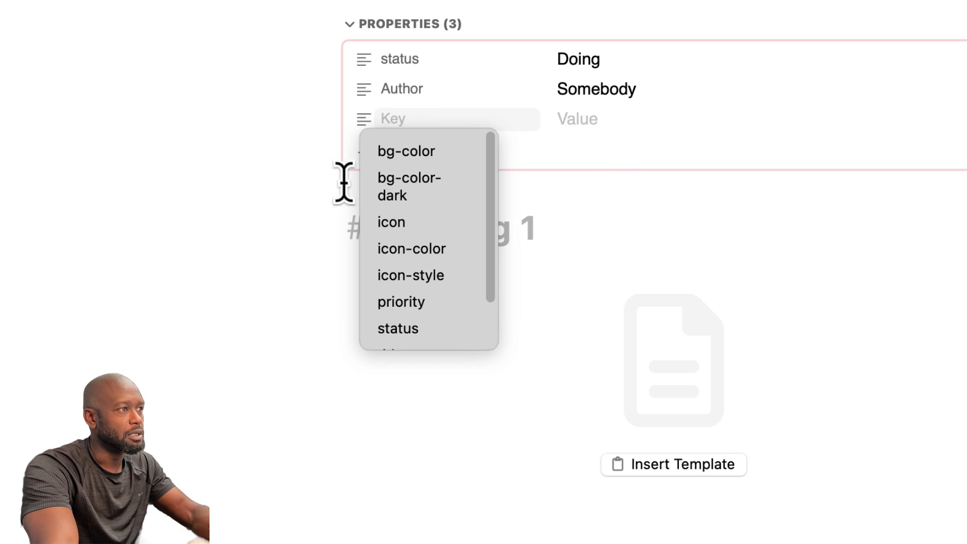
left_click(280, 179)
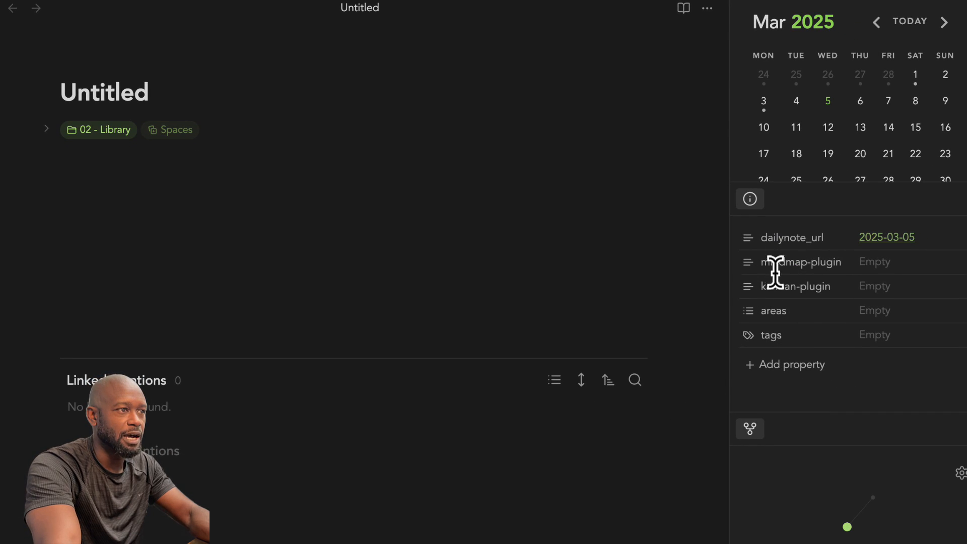
In Obsidian, add a property named adfasdf to the untitled note and show its available property types.
left_click(776, 365)
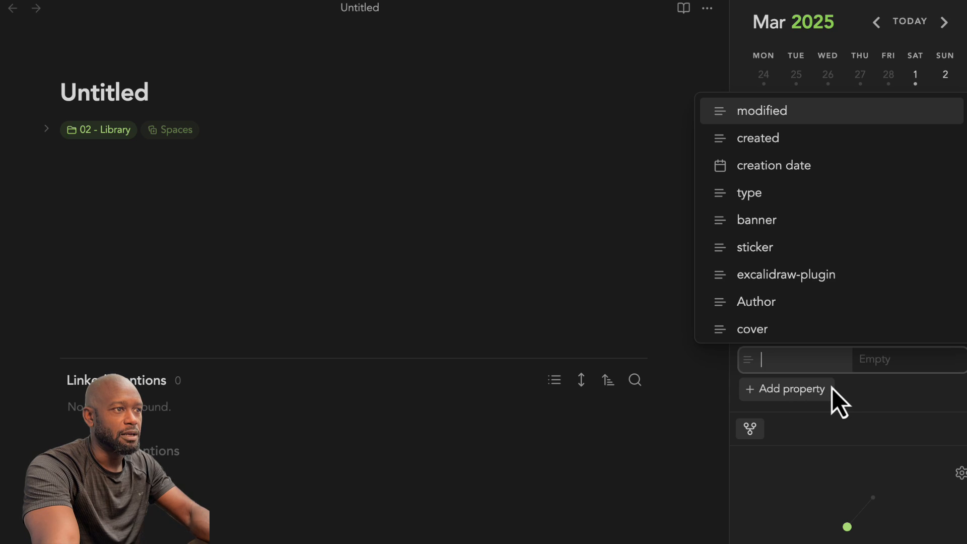
type("adfasdf")
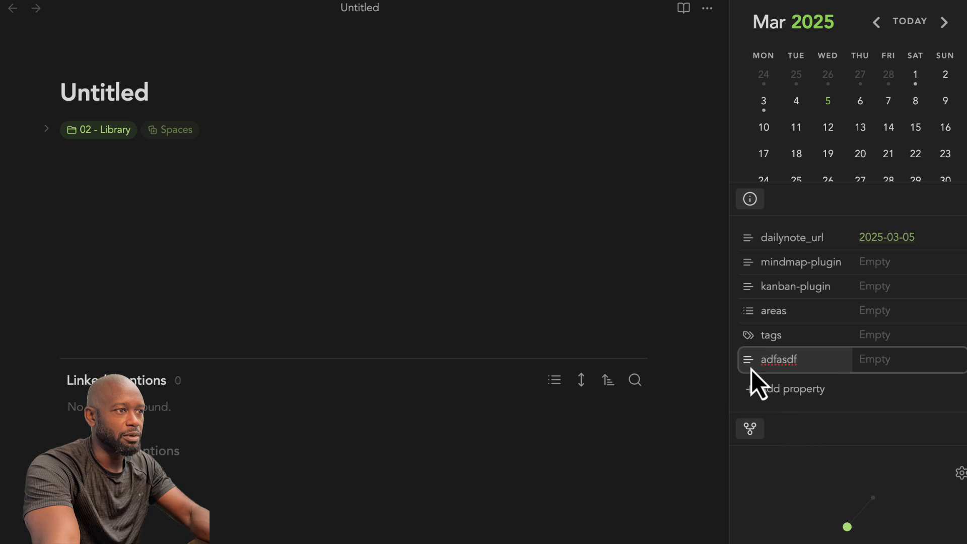
left_click(748, 365)
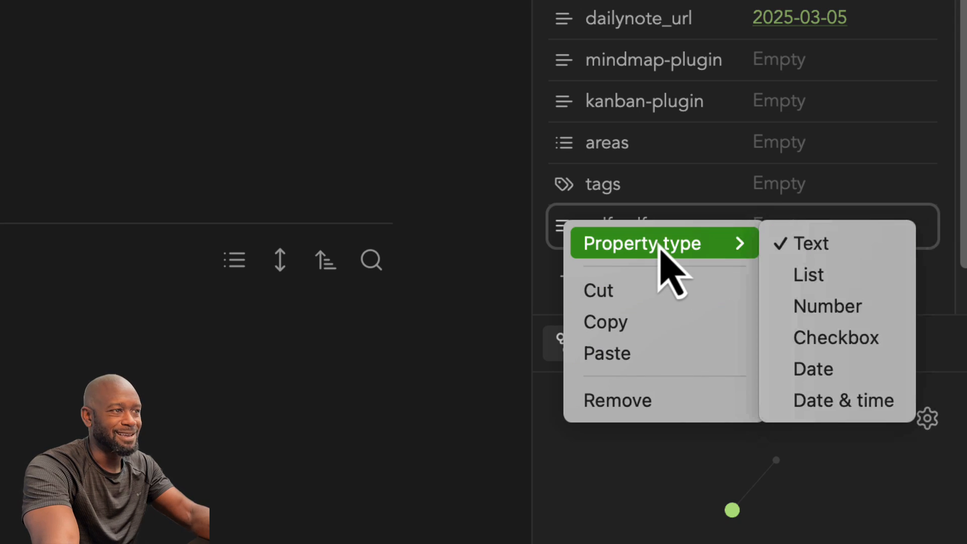
left_click(321, 127)
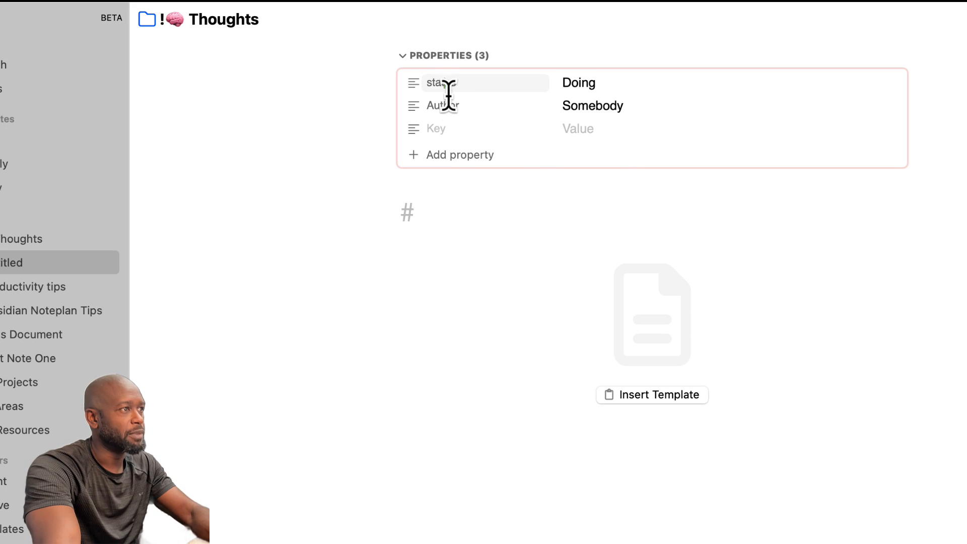
Back in NotePlan, browse the full list of suggested keys for the property that is still empty.
left_click(464, 130)
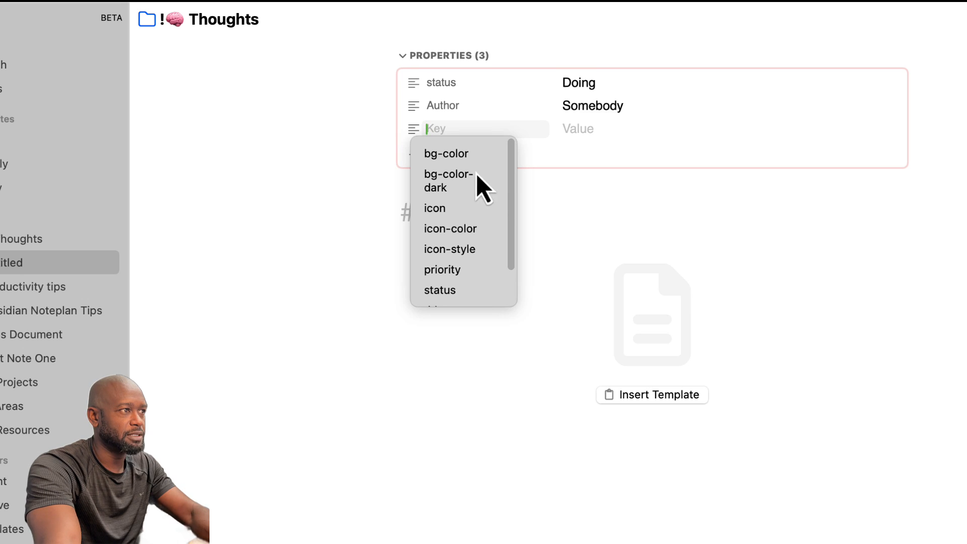
scroll(456, 264, "down", 2)
scroll(456, 265, "up", 2)
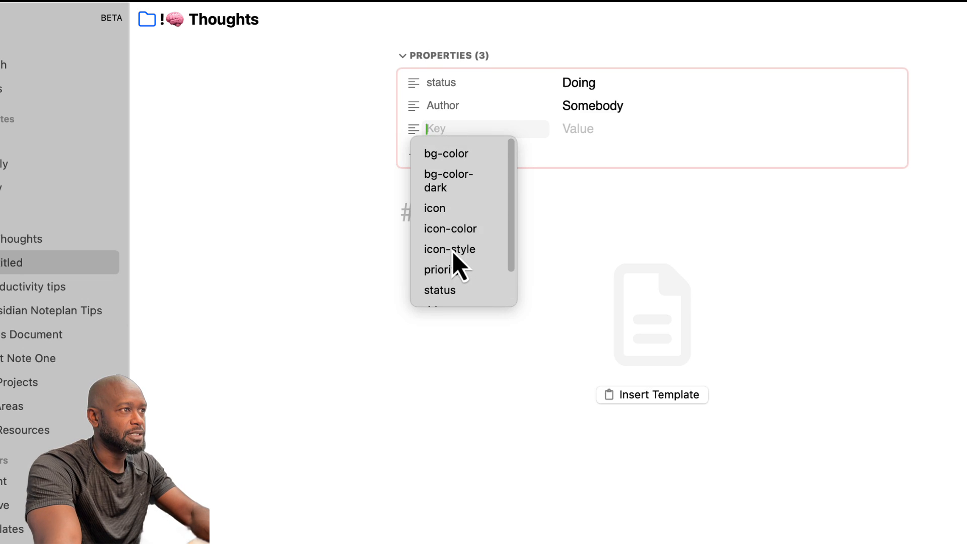
left_click(587, 130)
left_click(460, 127)
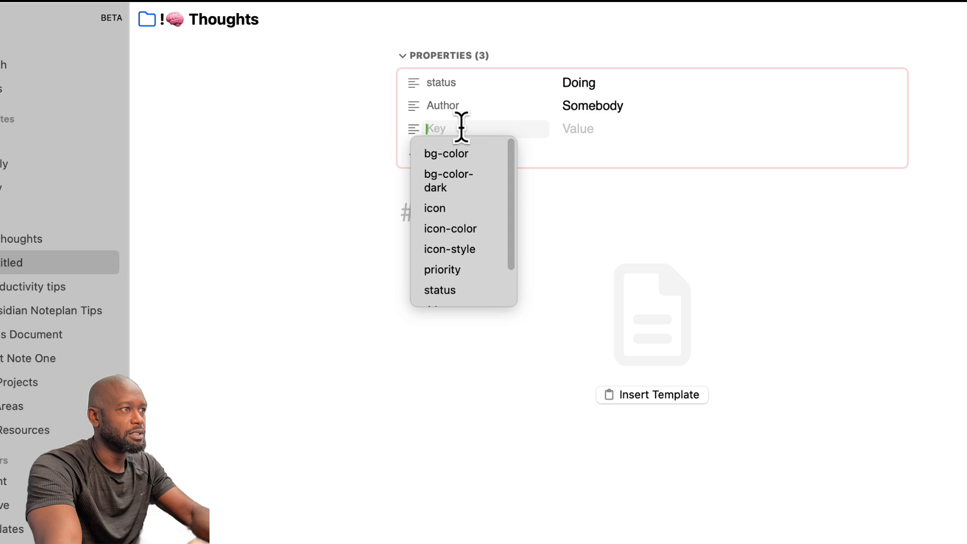
Clear the status property's value, look through the suggested values, and pick Doing.
left_click(617, 83)
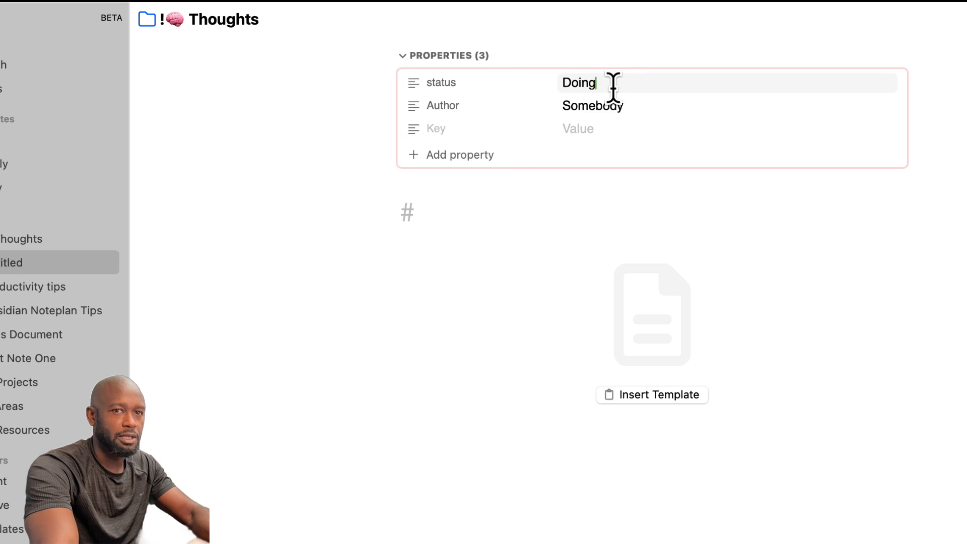
key("BackSpace")
key("BackSpace")
key("BackSpace")
key("BackSpace")
key("BackSpace")
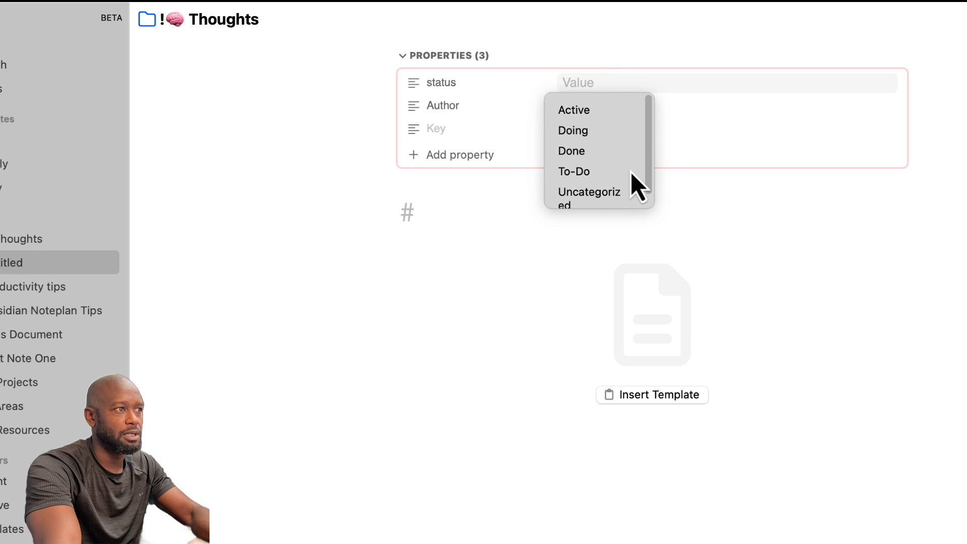
scroll(626, 192, "down", 1)
scroll(620, 188, "up", 1)
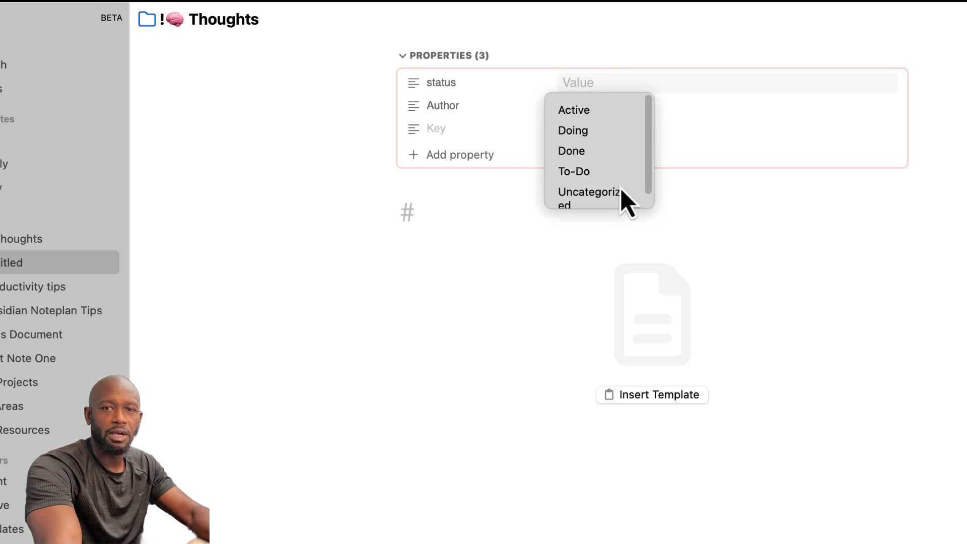
left_click(591, 132)
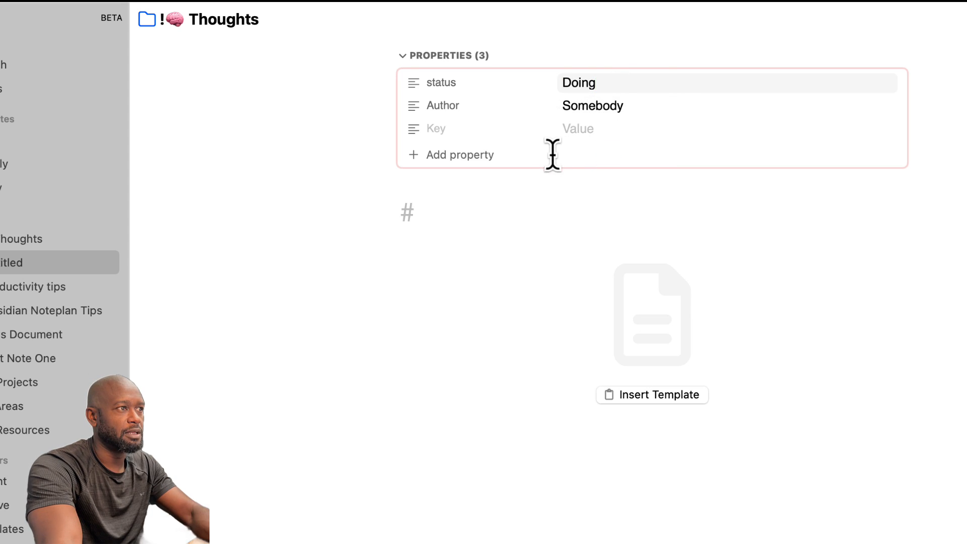
left_click(605, 126)
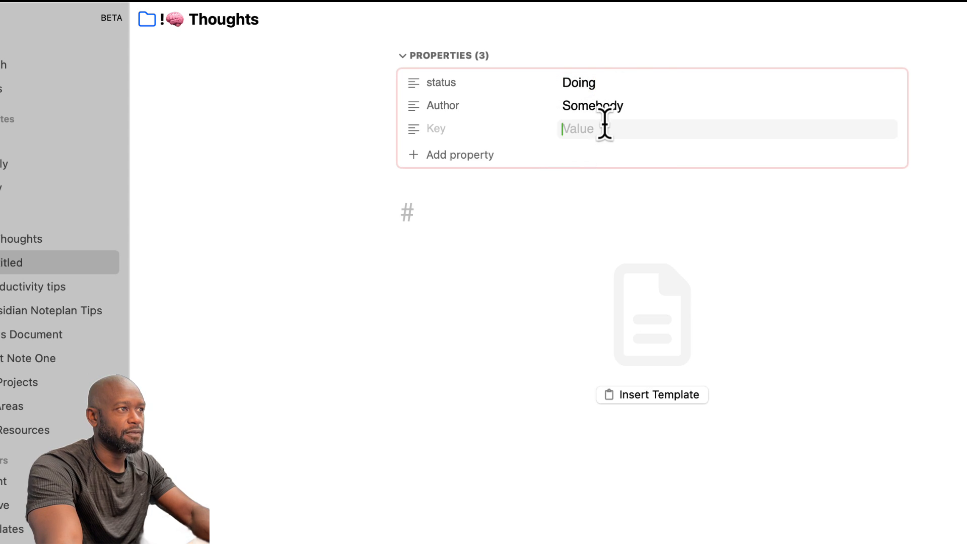
left_click(589, 82)
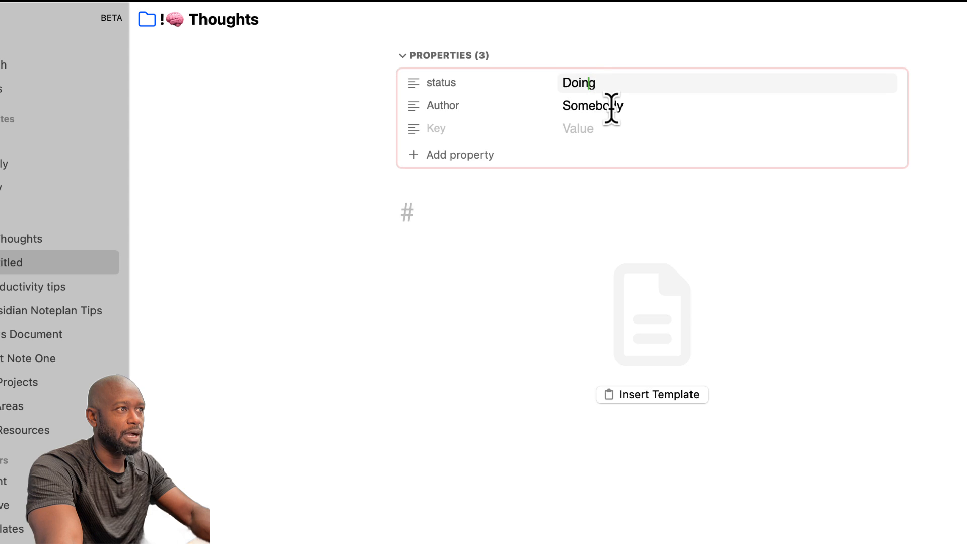
left_click(584, 129)
left_click(591, 82)
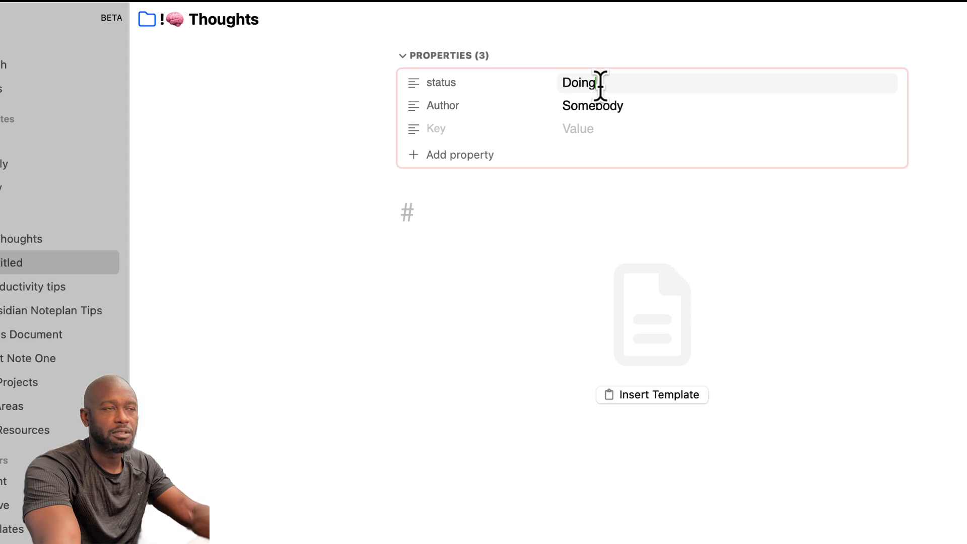
left_click(499, 90)
left_click(629, 111)
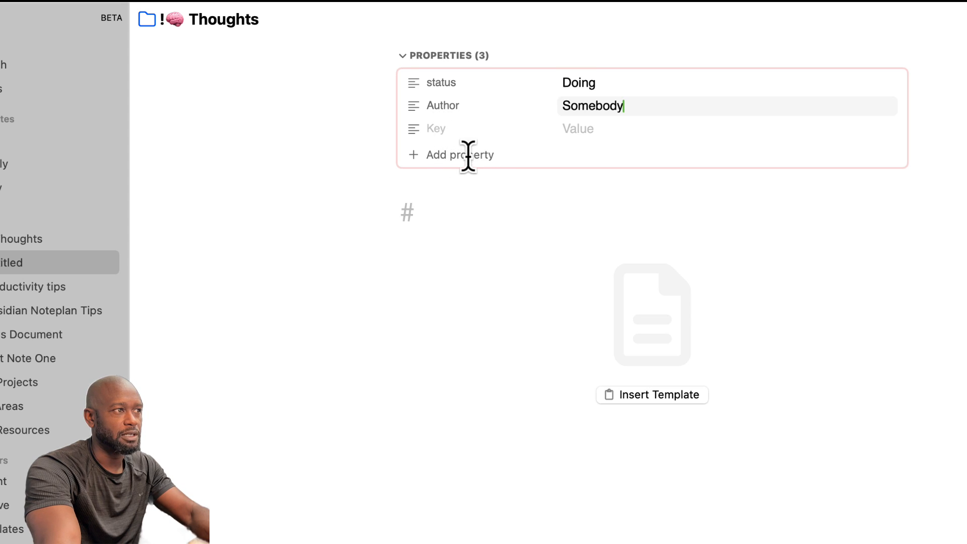
left_click(438, 130)
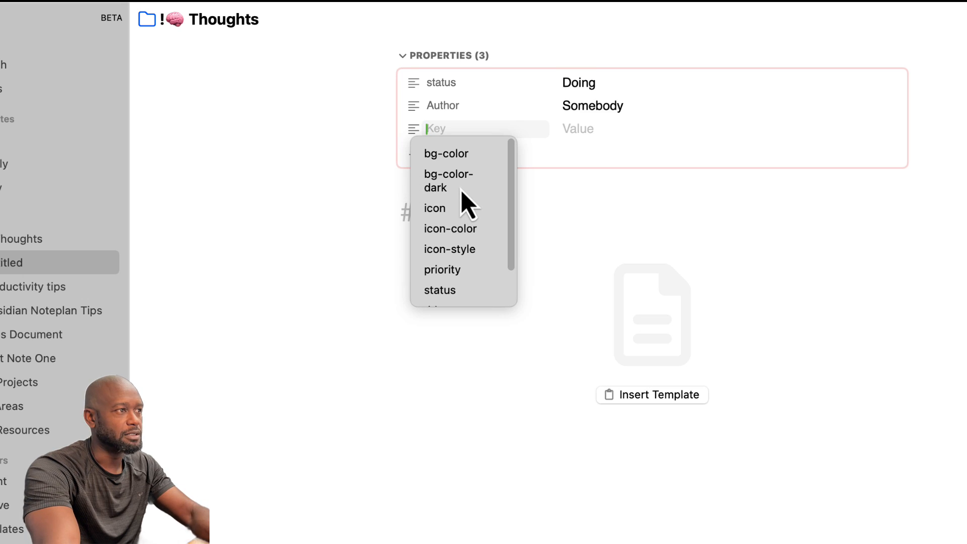
left_click(405, 207)
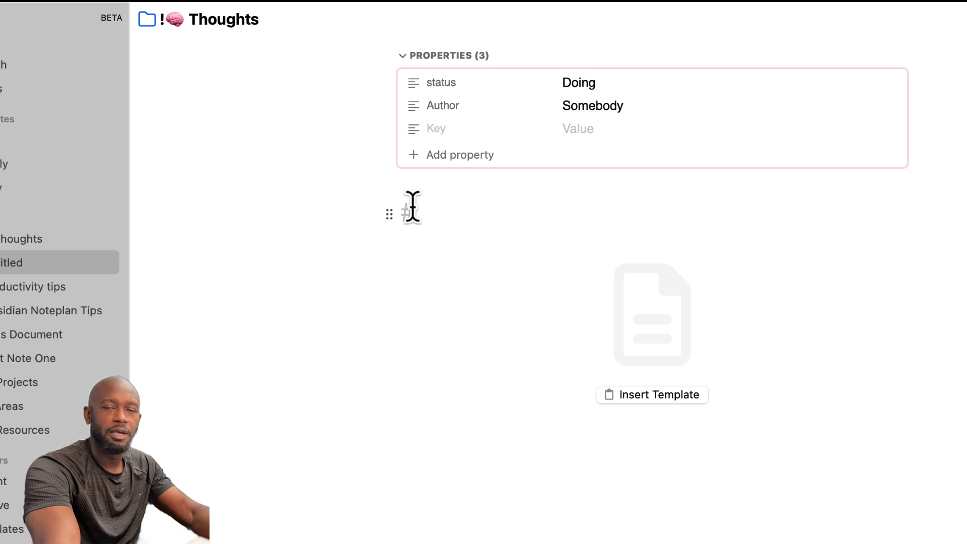